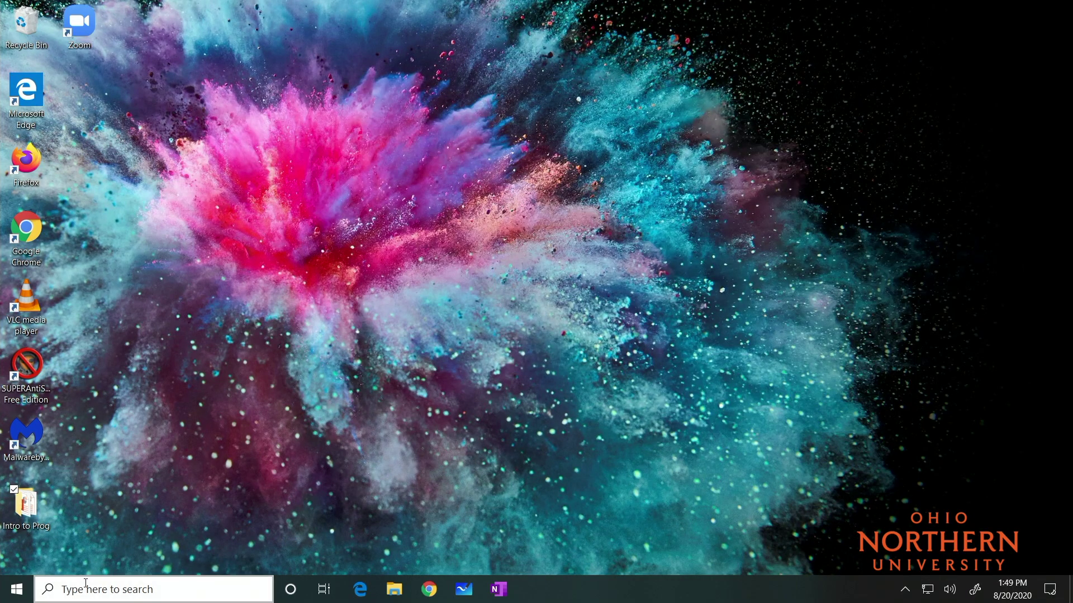
# Search Windows for 'printers' and open the Printers & scanners settings page
pyautogui.click(85, 589)
pyautogui.write('p')
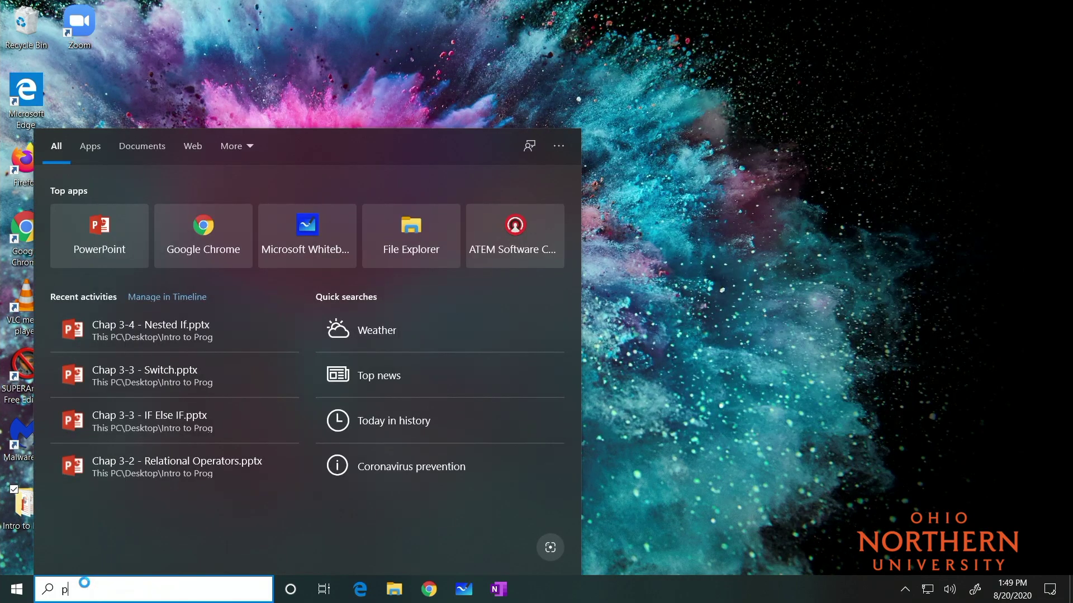
pyautogui.write('rinters')
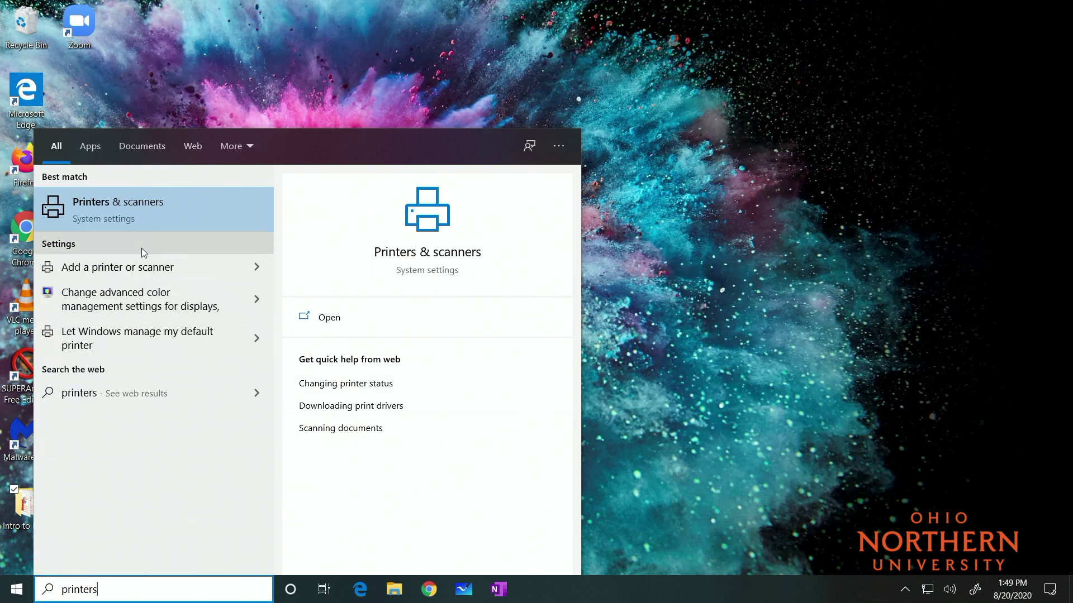
pyautogui.click(150, 210)
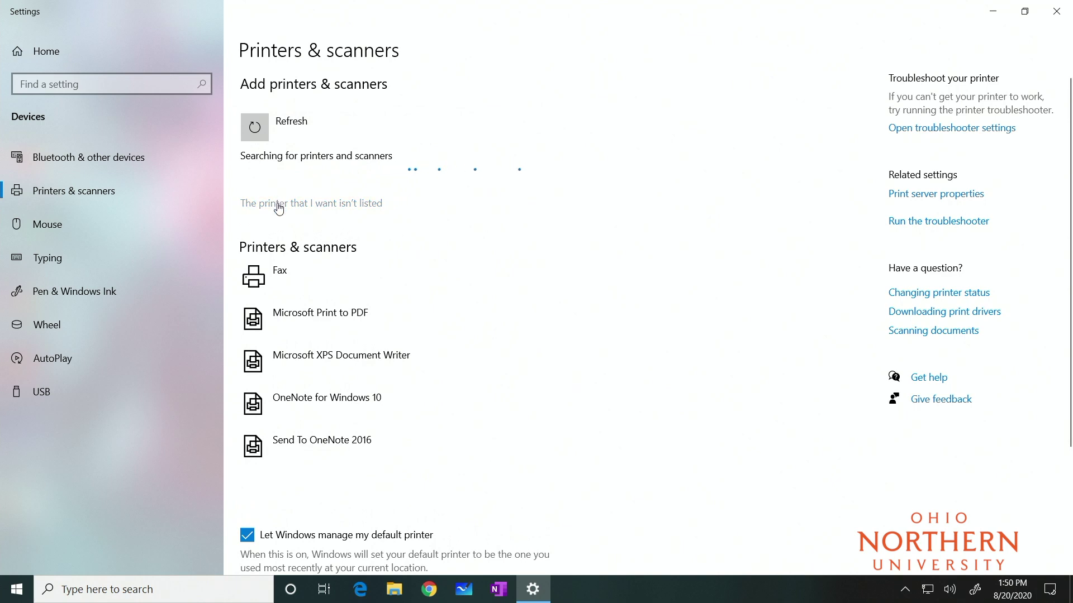
# Choose to add an unlisted printer by selecting a shared printer by name
pyautogui.click(279, 207)
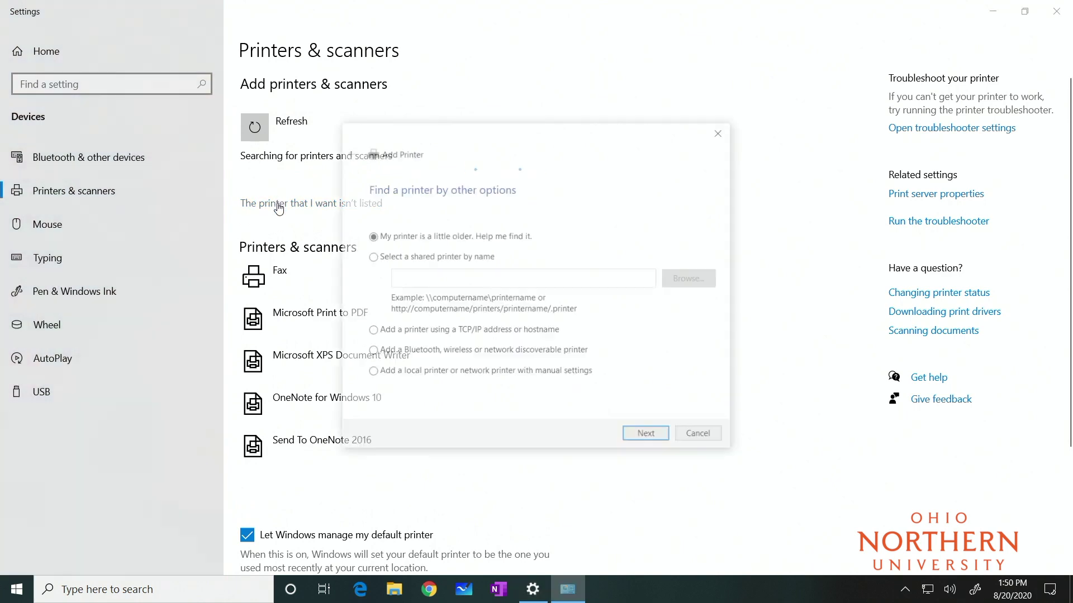
pyautogui.click(370, 257)
pyautogui.click(436, 278)
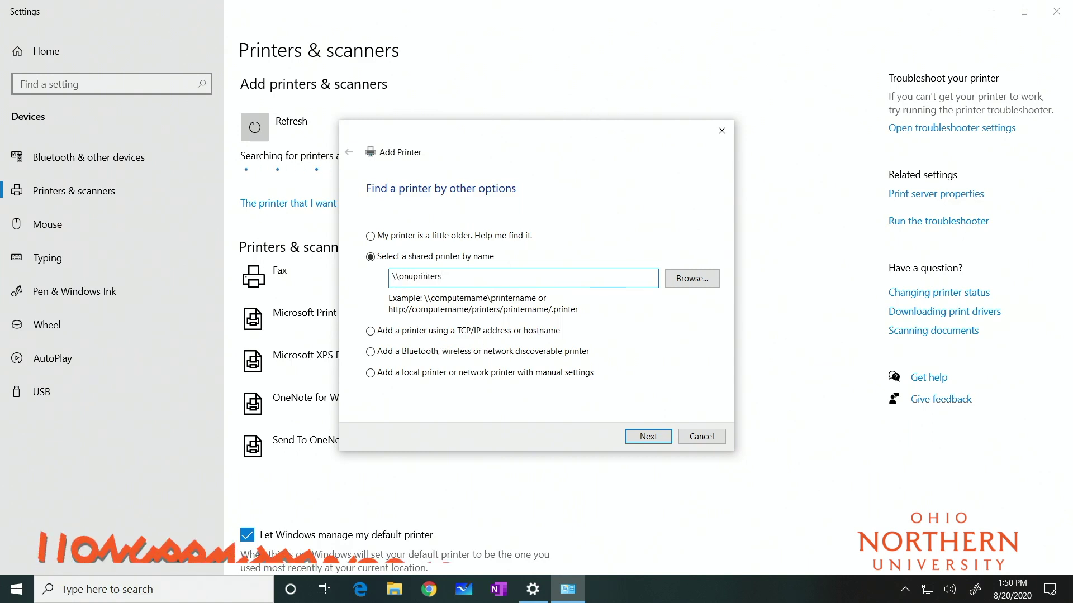
pyautogui.write('\\Color')
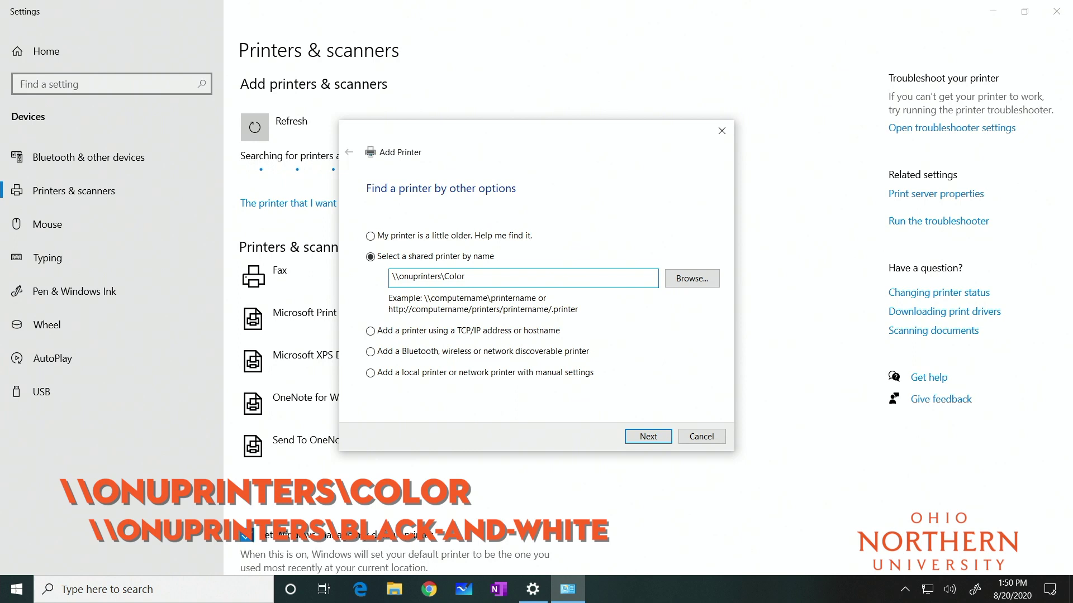
# Connect to \\onuprinters\Color and submit the ONU sign-in credentials
pyautogui.click(648, 436)
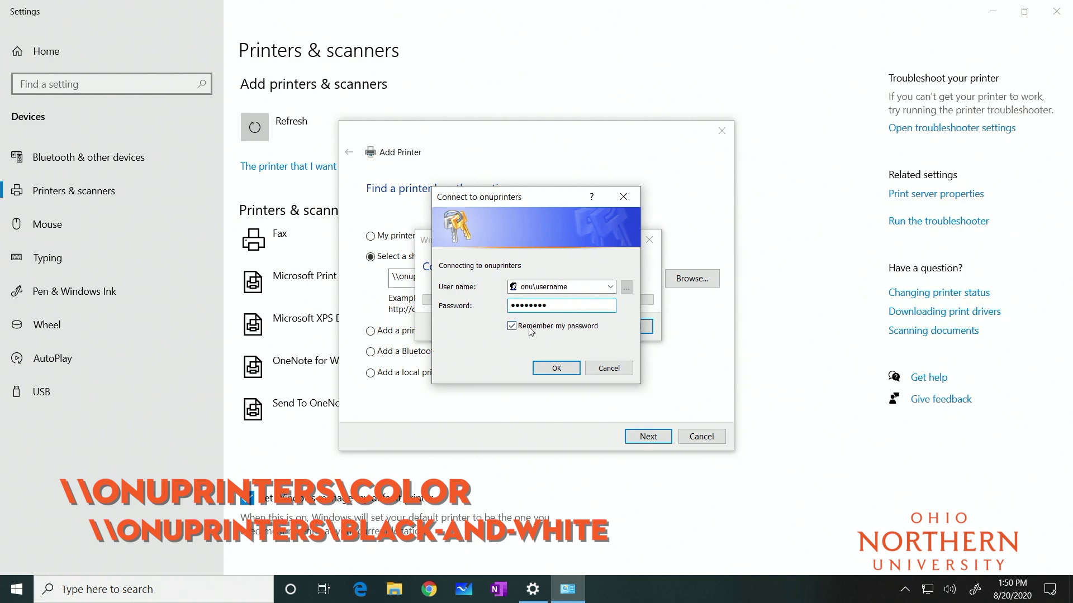
pyautogui.click(556, 368)
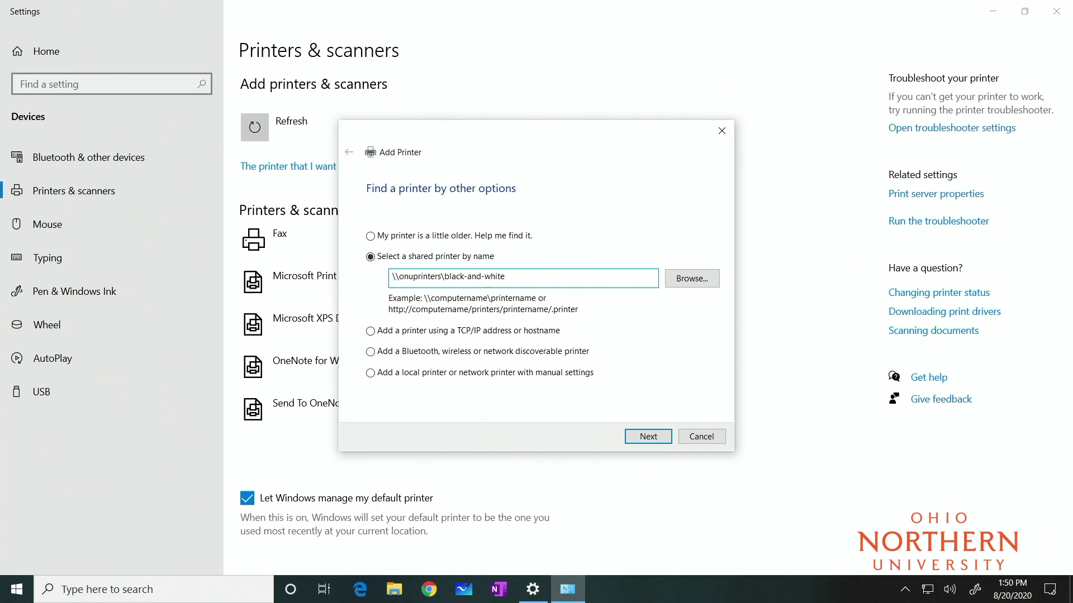
# Submit the \\onuprinters\black-and-white printer path to bring up the ONU sign-in prompt
pyautogui.click(648, 437)
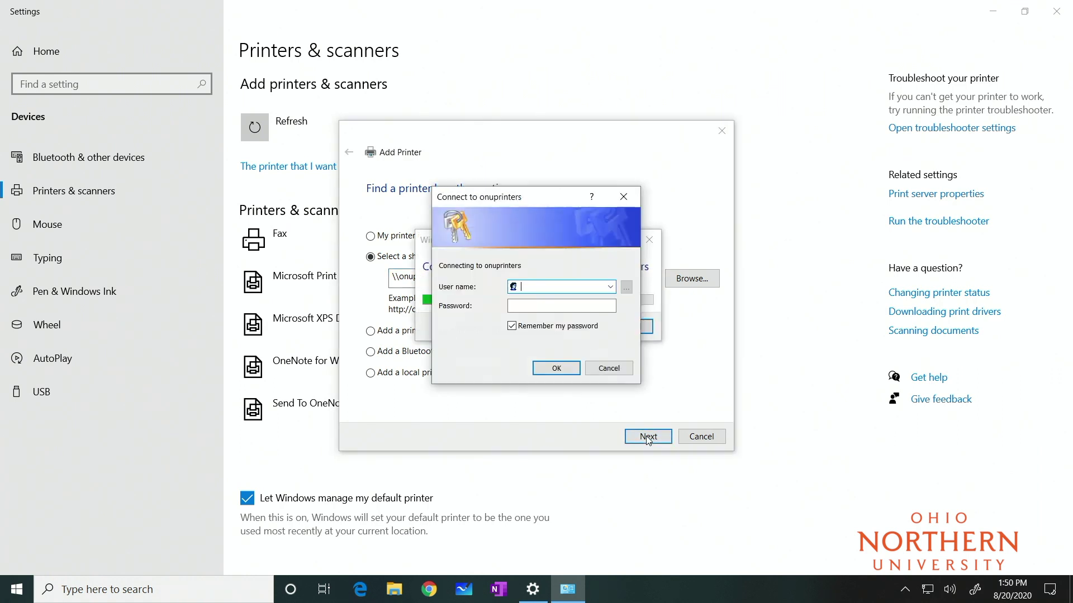